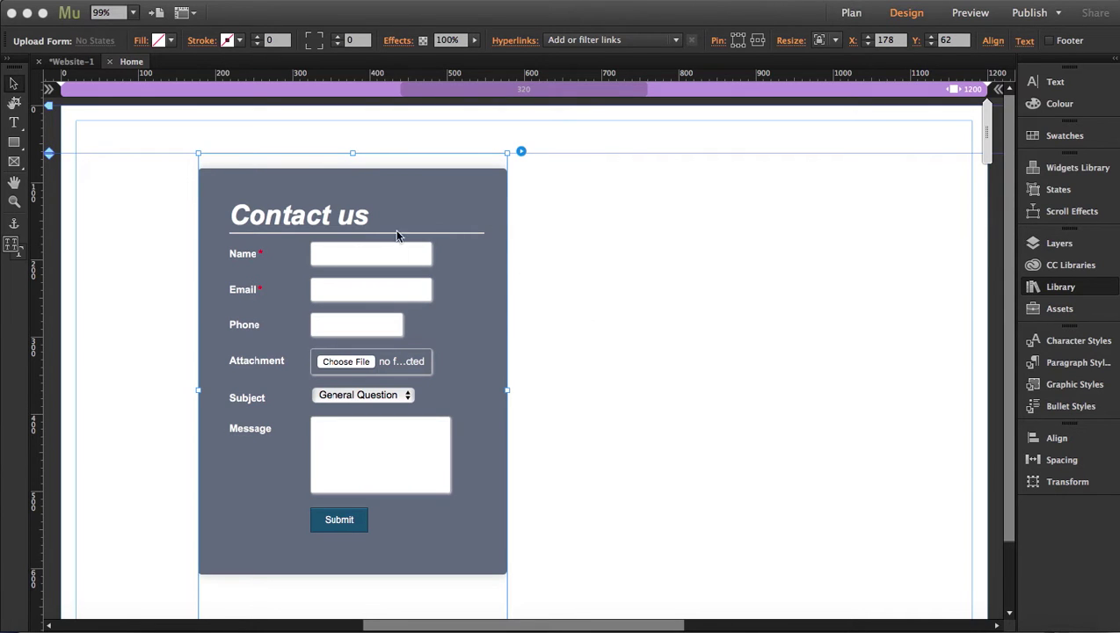
Open the upload form's options, review the Form Labels texts, then expand Form Settings.
left_click(520, 152)
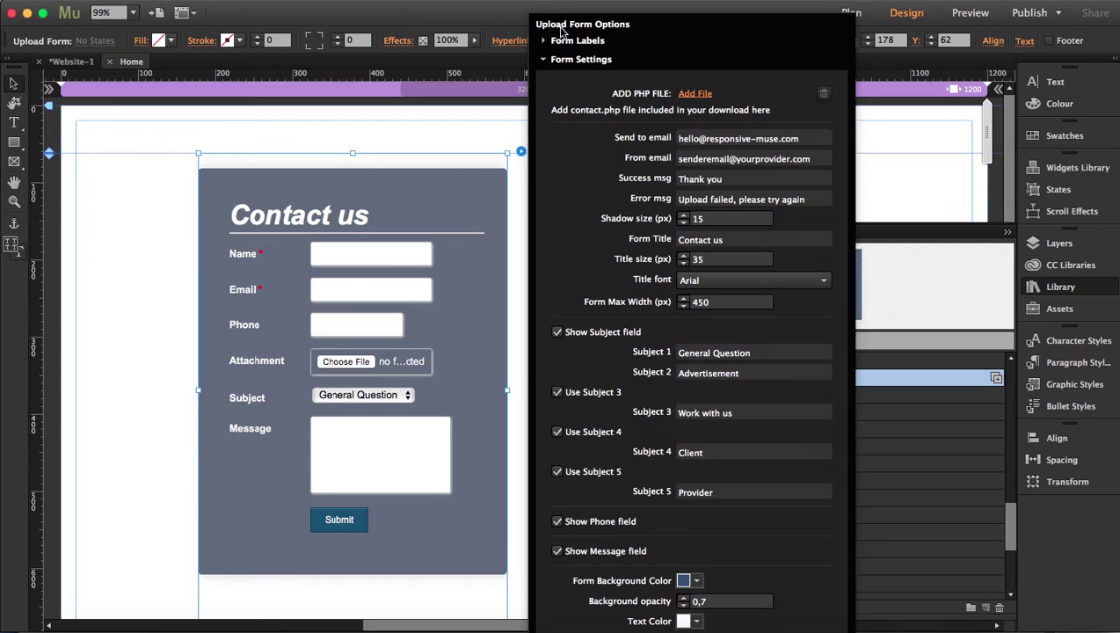
left_click(544, 59)
left_click(542, 173)
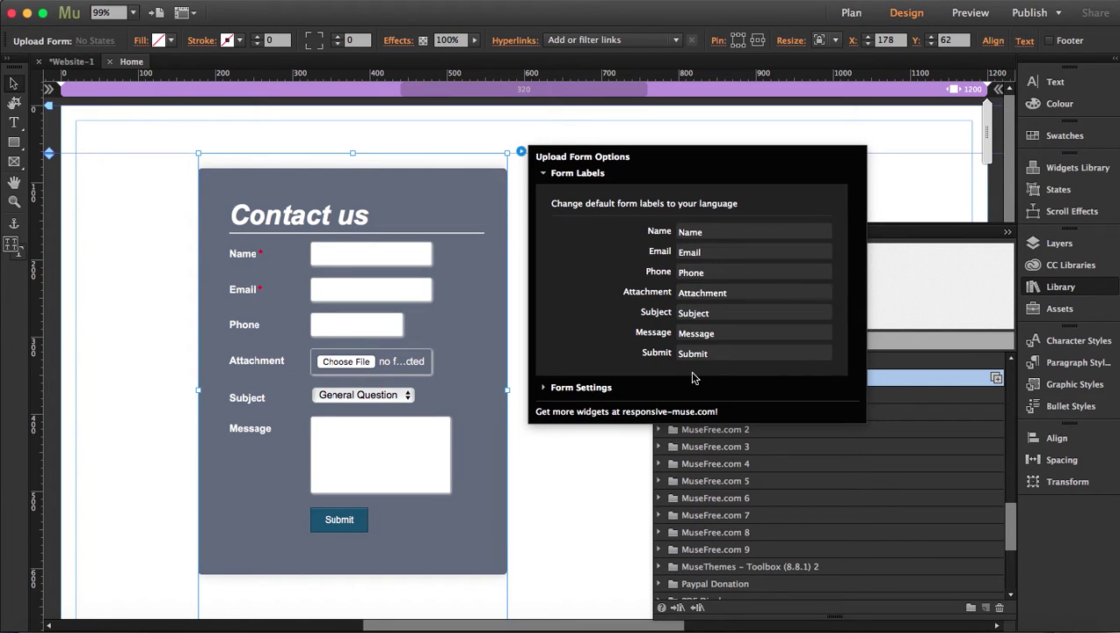
left_click(712, 233)
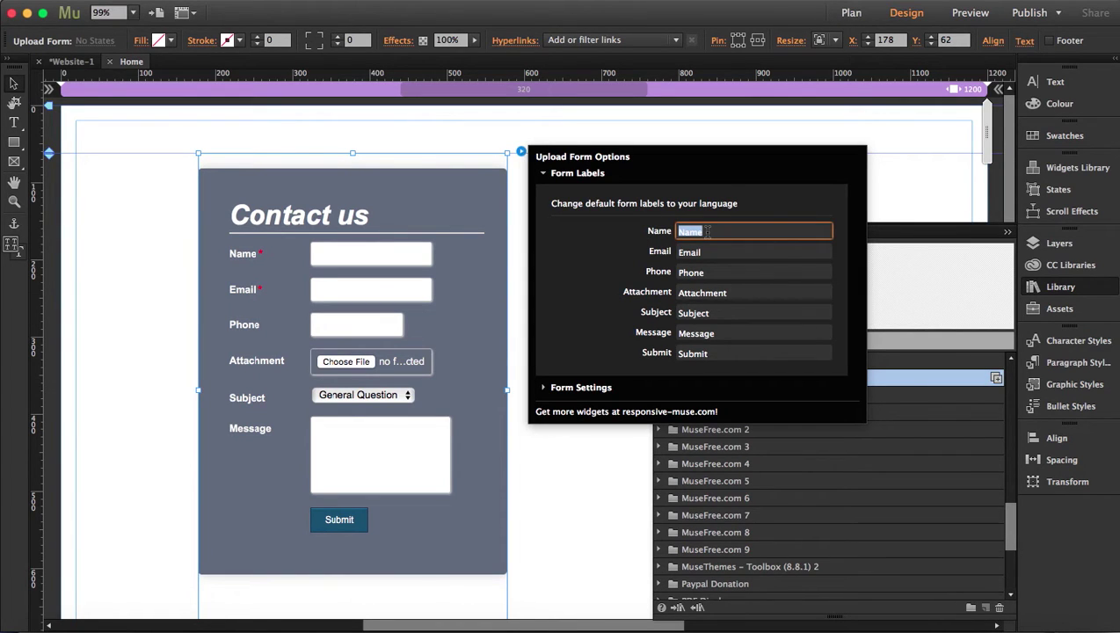
left_click(542, 174)
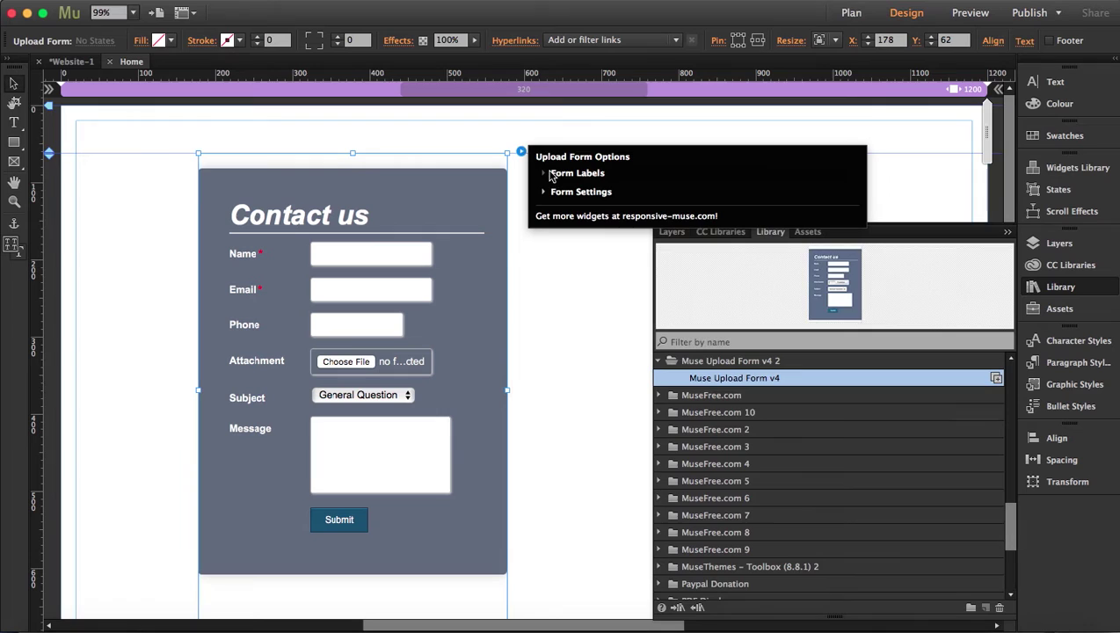
left_click(544, 192)
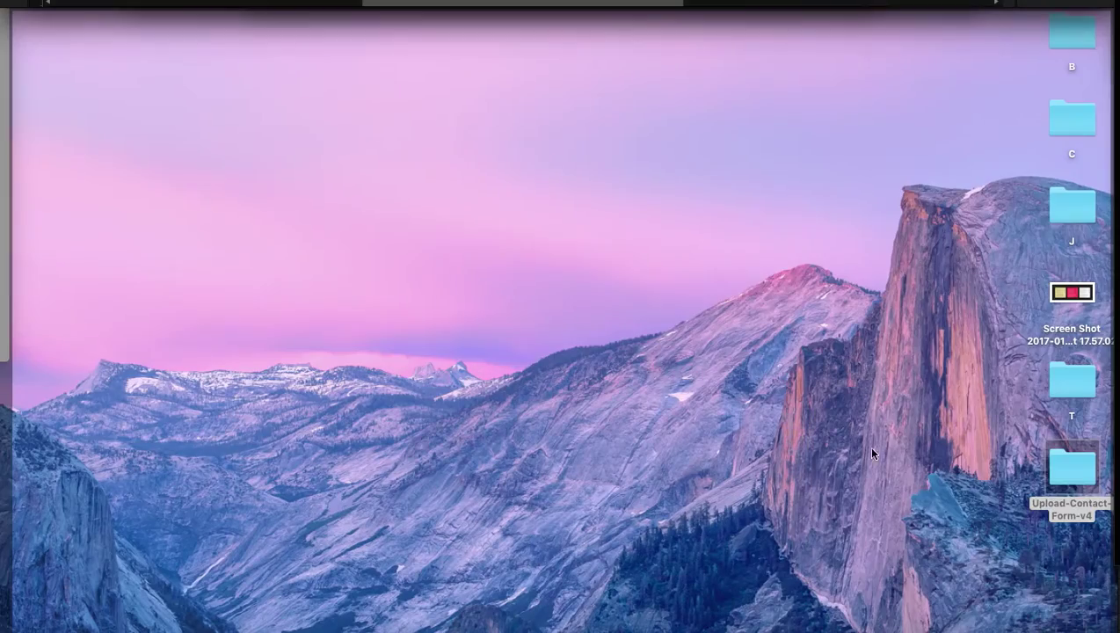
Open the Upload-Contact-Form-v4 folder and preview the code of contact.php and contactsec.php.
left_click(1073, 466)
double_click(1072, 466)
left_click(377, 97)
left_click(407, 108)
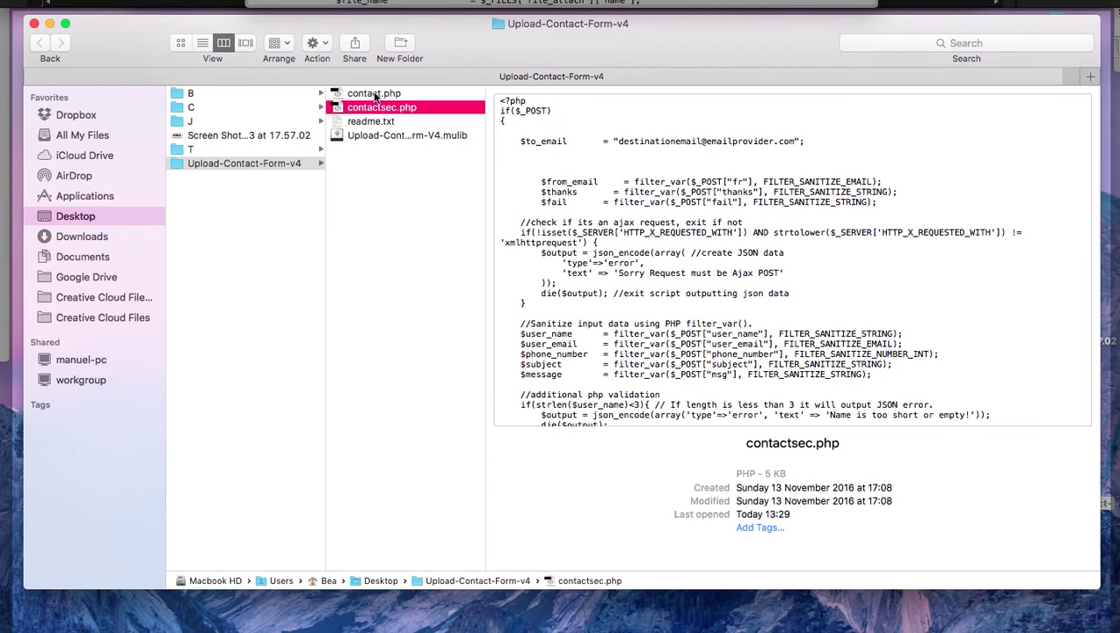
View contact.php in a full Quick Look preview, then return to Adobe Muse.
left_click(373, 95)
key("space")
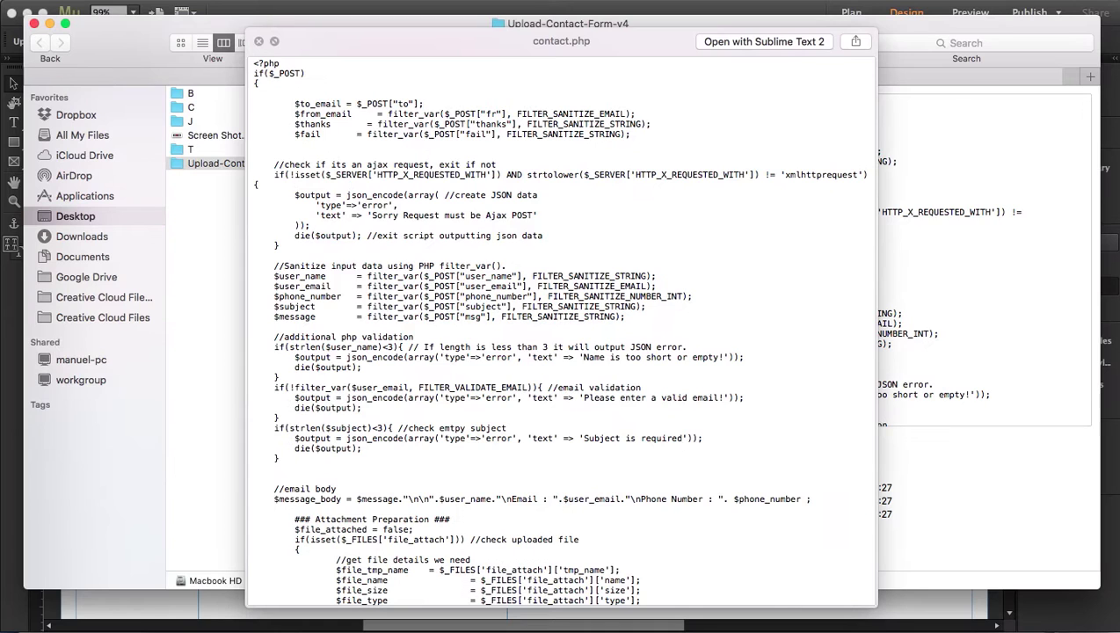
key("F11")
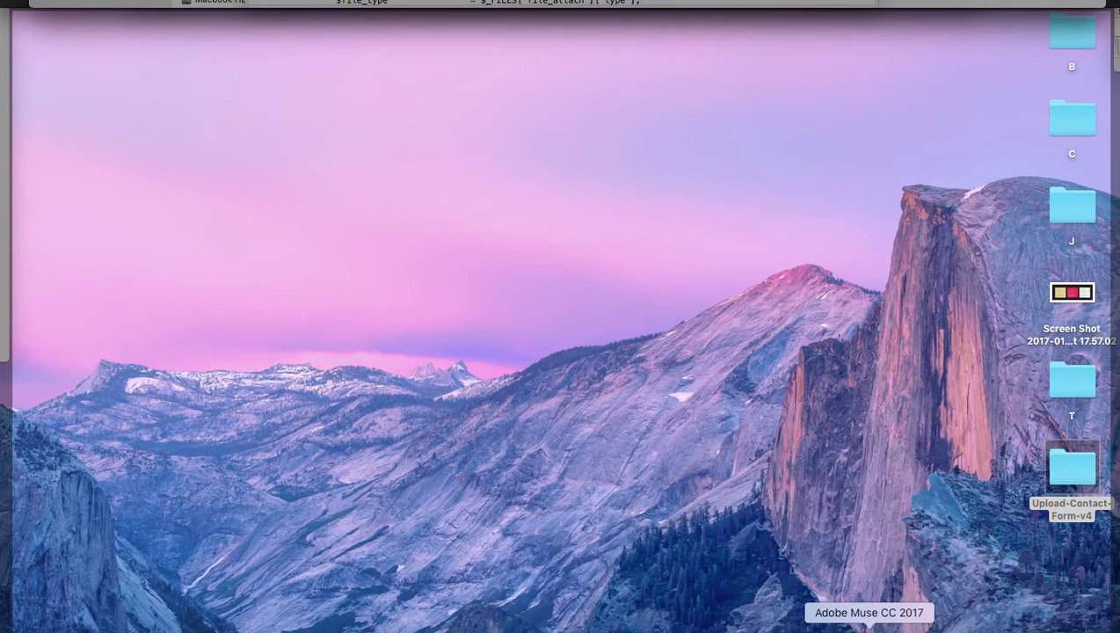
left_click(865, 627)
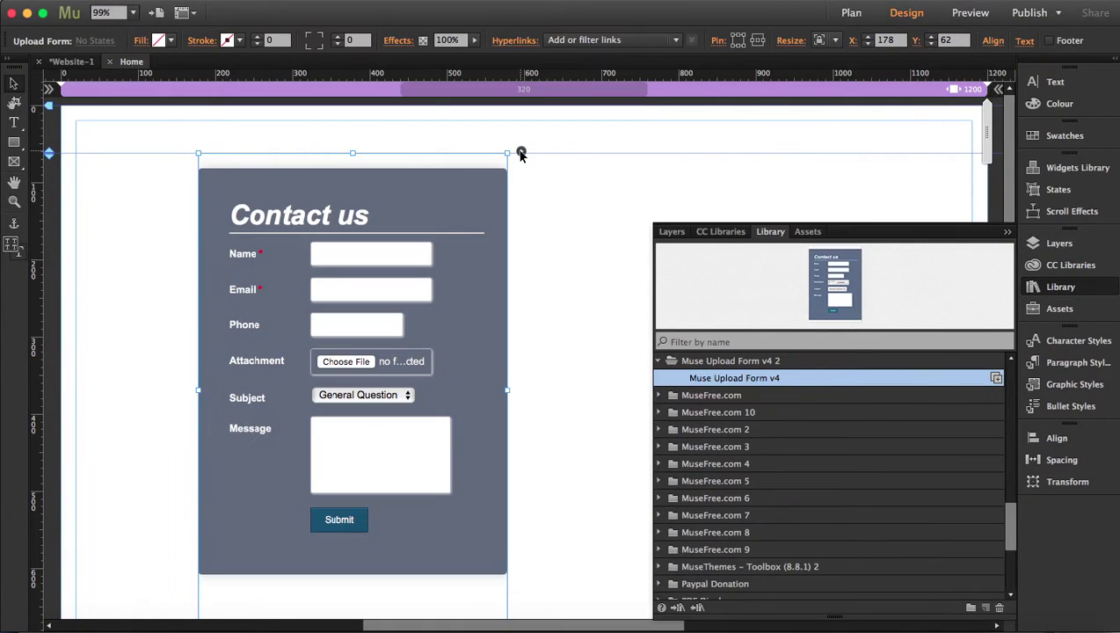
Reopen the form options, launch Sublime Text 2, and bring the Upload-Contact-Form-v4 folder forward.
left_click(522, 154)
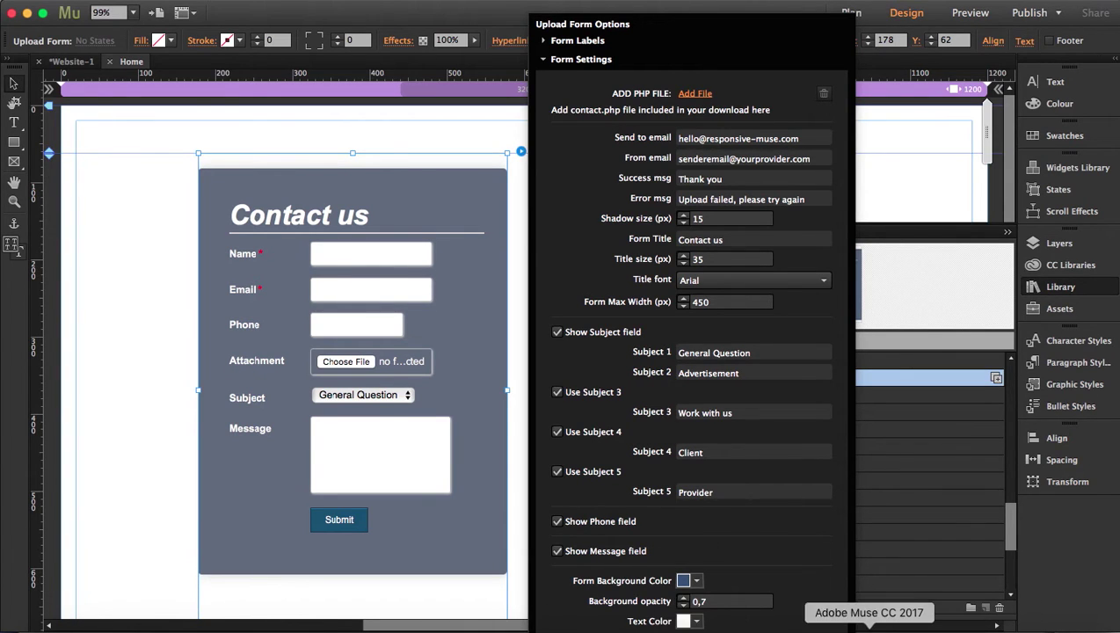
left_click(906, 630)
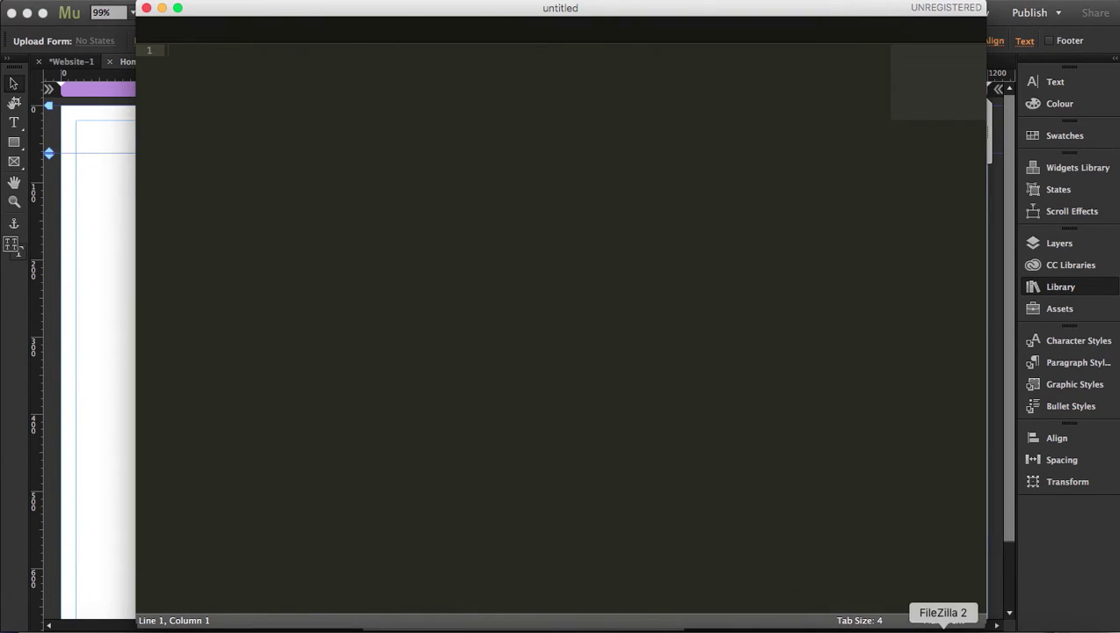
left_click(52, 629)
Close the contact.php Quick Look preview and compare contact.php with contactsec.php, ending on contactsec.php.
left_click(259, 41)
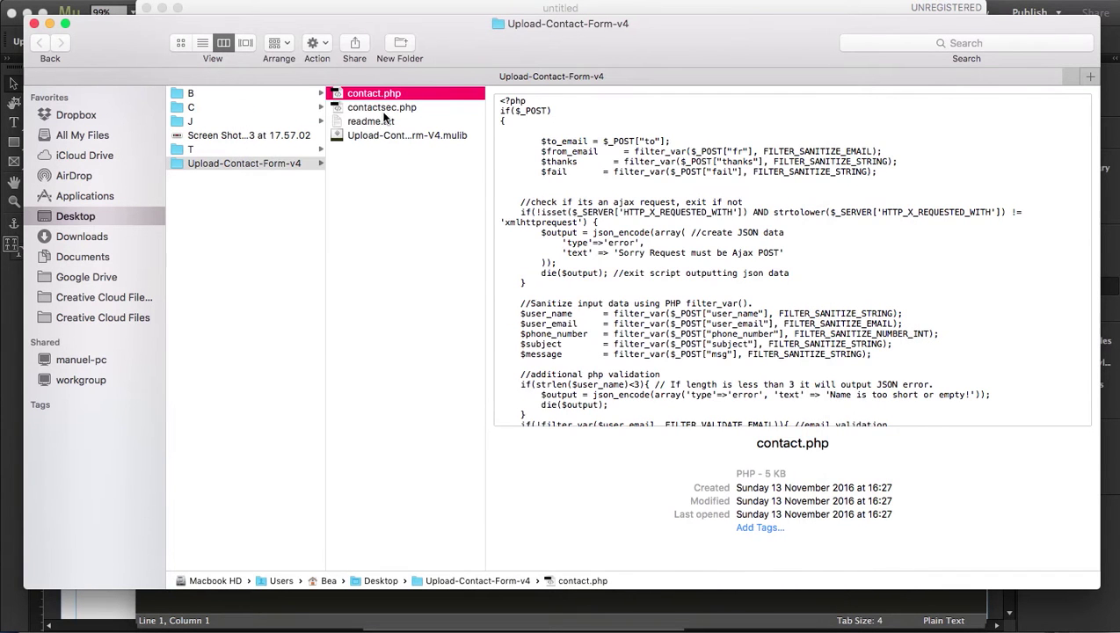
left_click(365, 120)
left_click(362, 108)
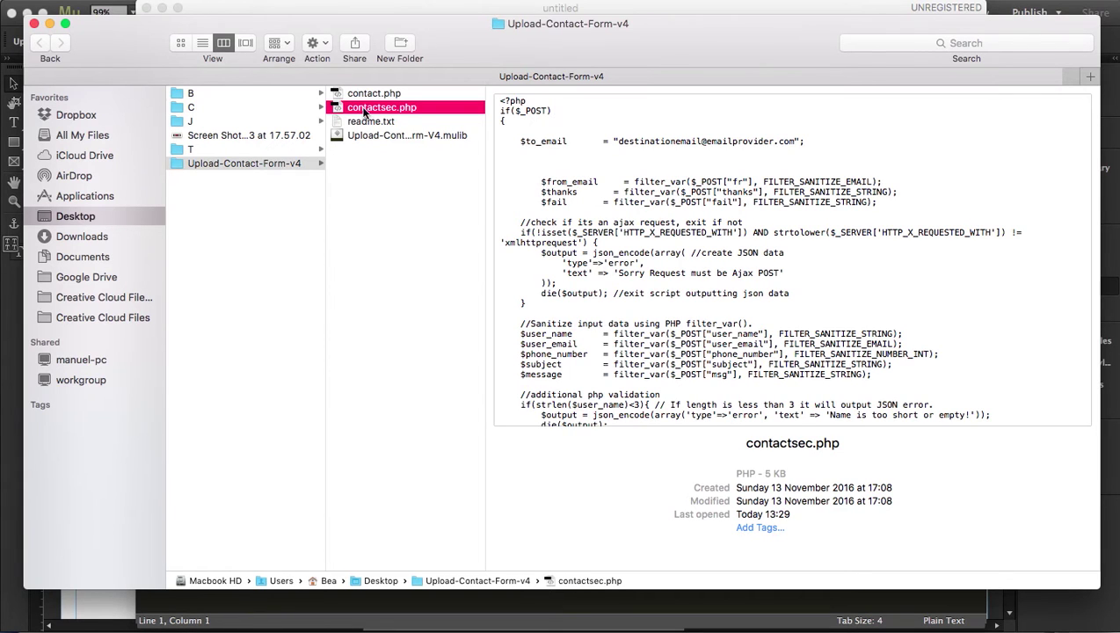
left_click(356, 94)
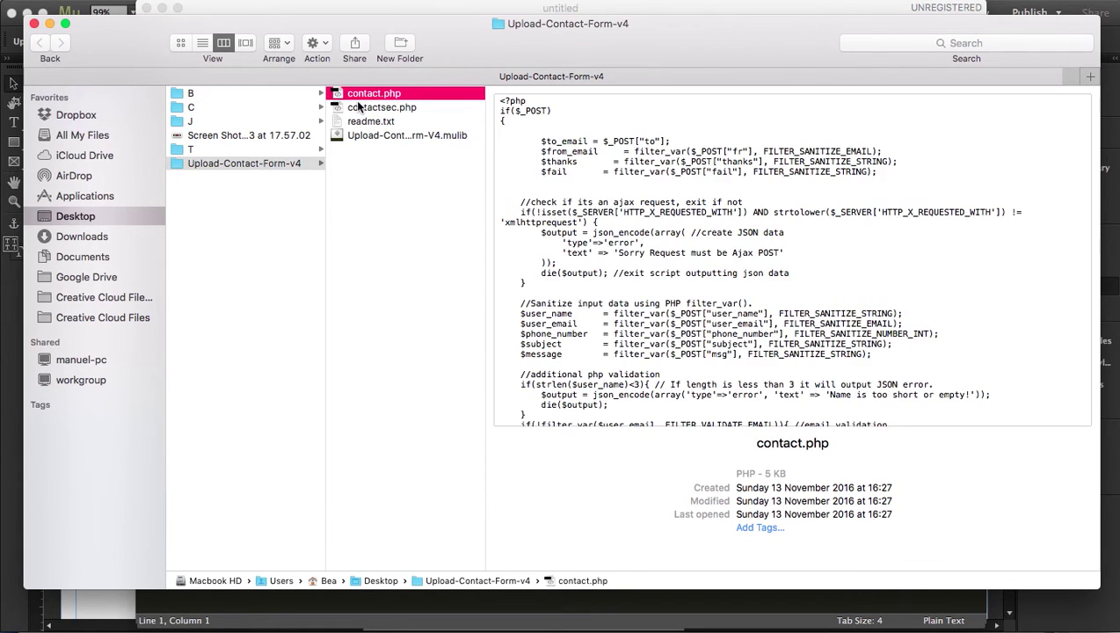
left_click(358, 106)
left_click(356, 95)
left_click(358, 107)
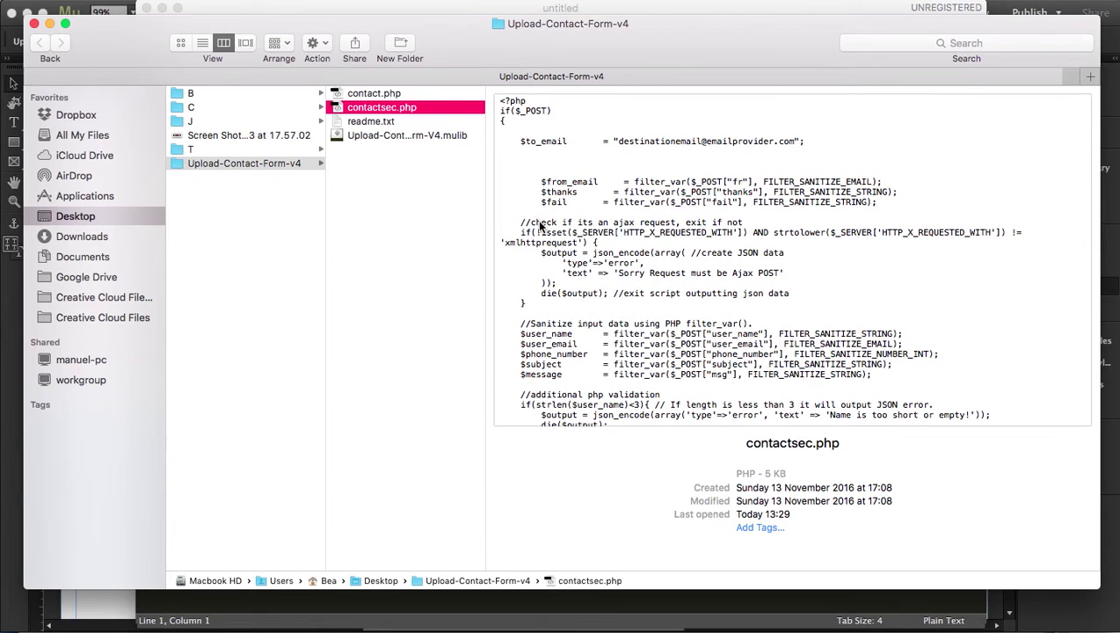
Open contactsec.php in Sublime Text 2 via Open With.
right_click(374, 108)
mouse_move(457, 133)
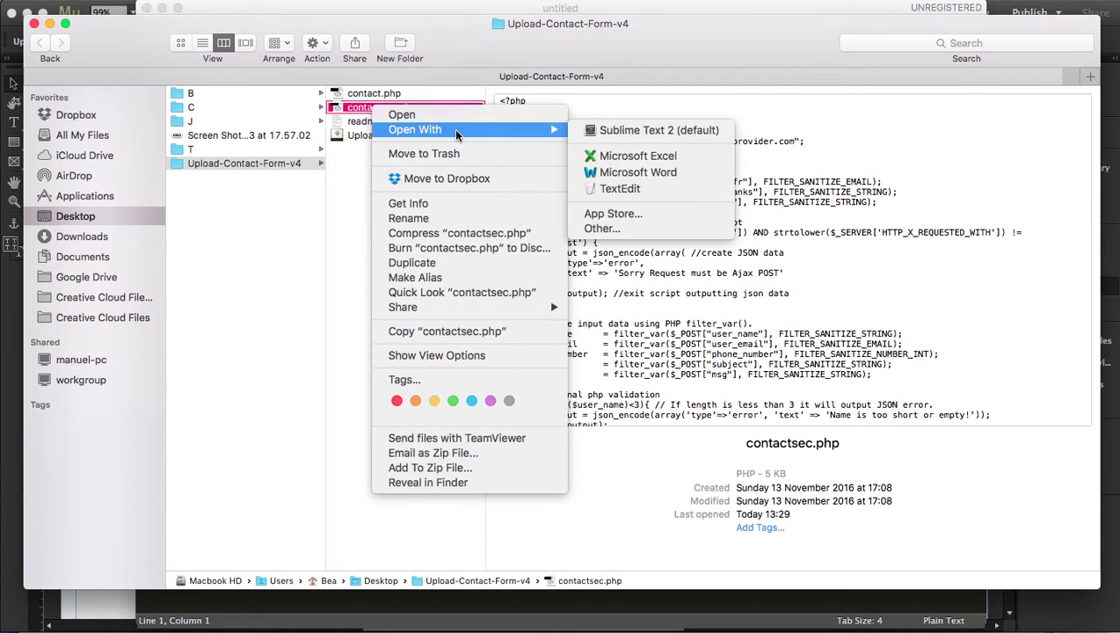
left_click(613, 134)
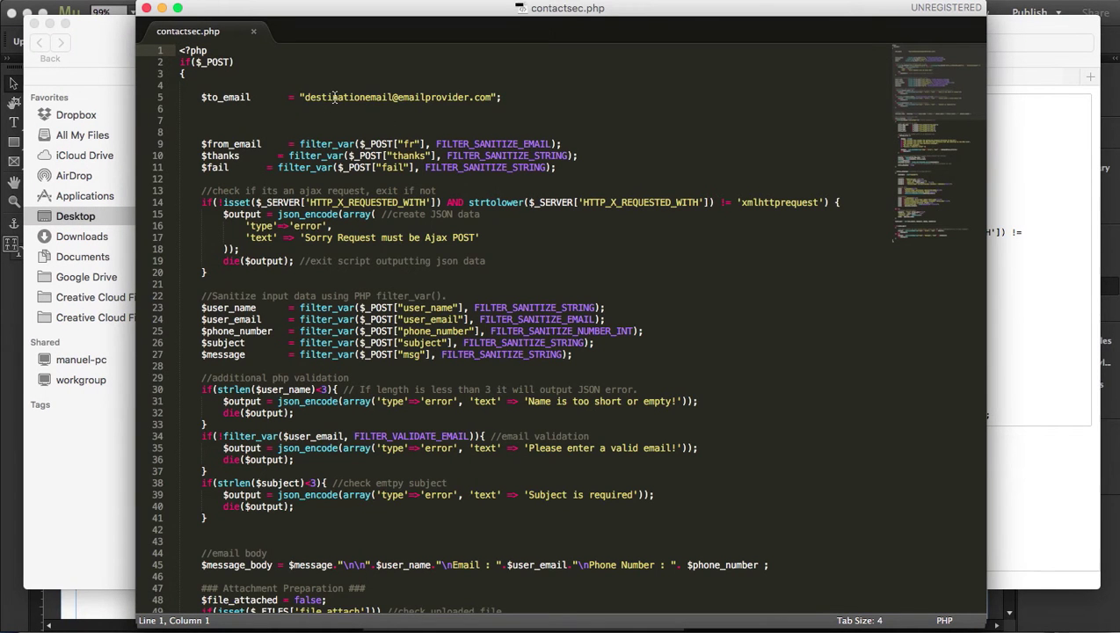
Replace the destinationemail placeholder on line 5 with the site owner's own address, then tuck the editor away.
left_click_drag(305, 98, 391, 93)
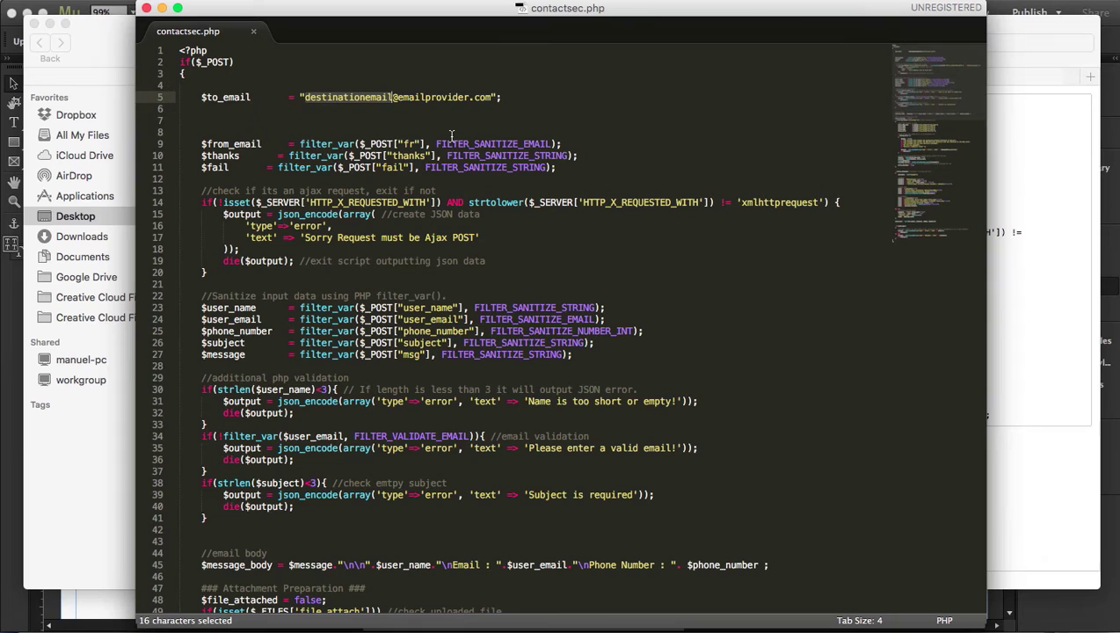
type("bea")
key("Escape")
left_click(397, 97)
left_click_drag(397, 96, 325, 98)
type("responsive-muse")
left_click(463, 107)
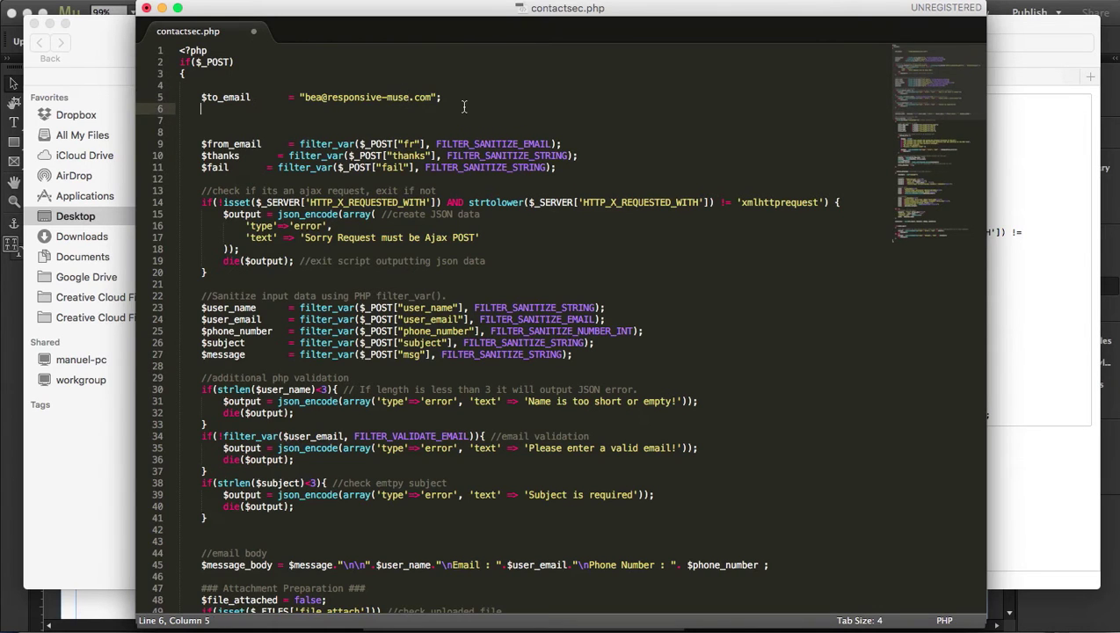
left_click(161, 8)
left_click(148, 8)
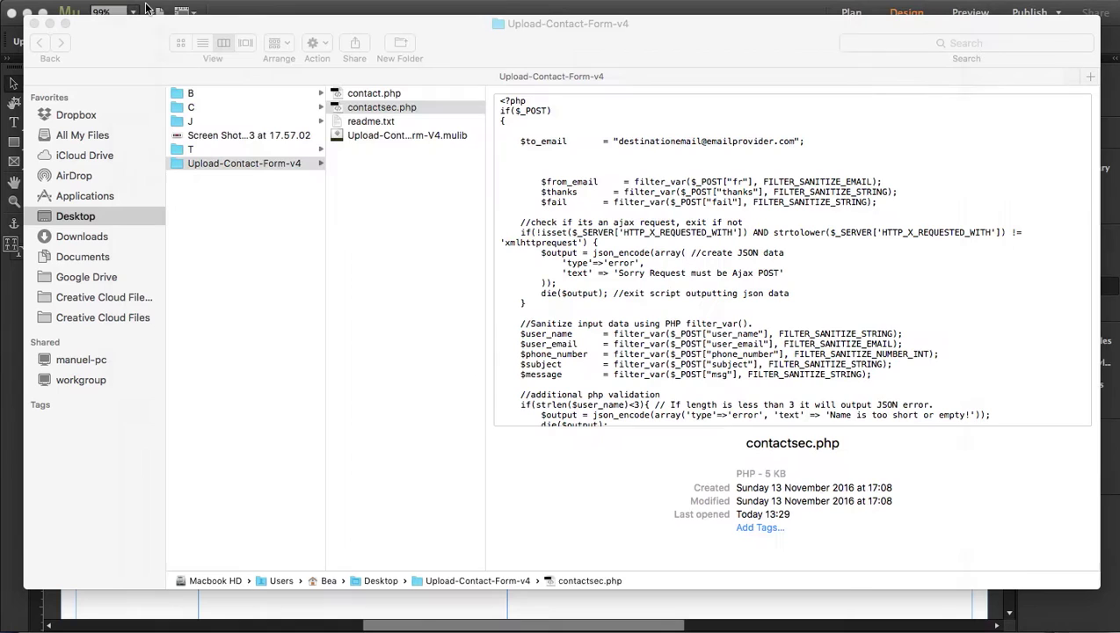
Attach contactsec.php from the Desktop's Upload-Contact-Form-v4 folder as the form's PHP file.
left_click(1067, 608)
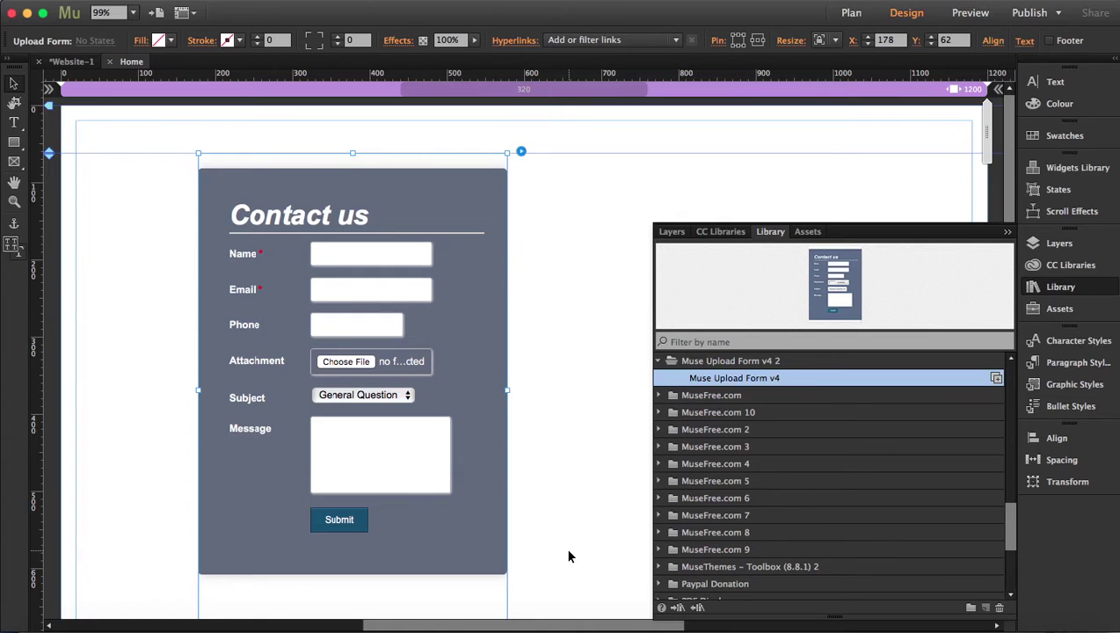
left_click(522, 153)
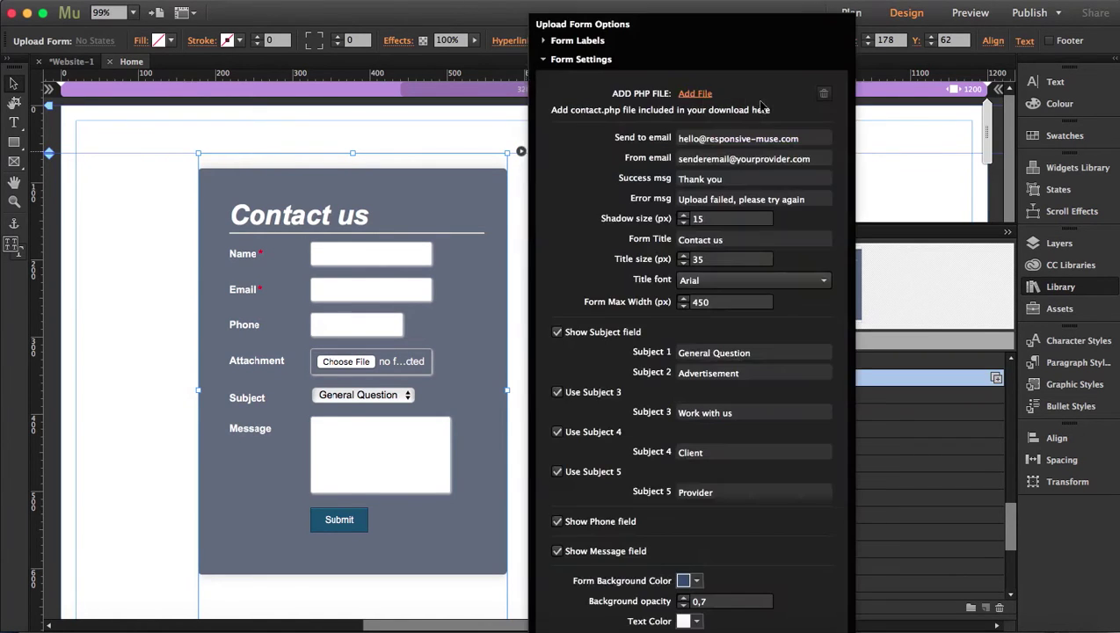
left_click(700, 95)
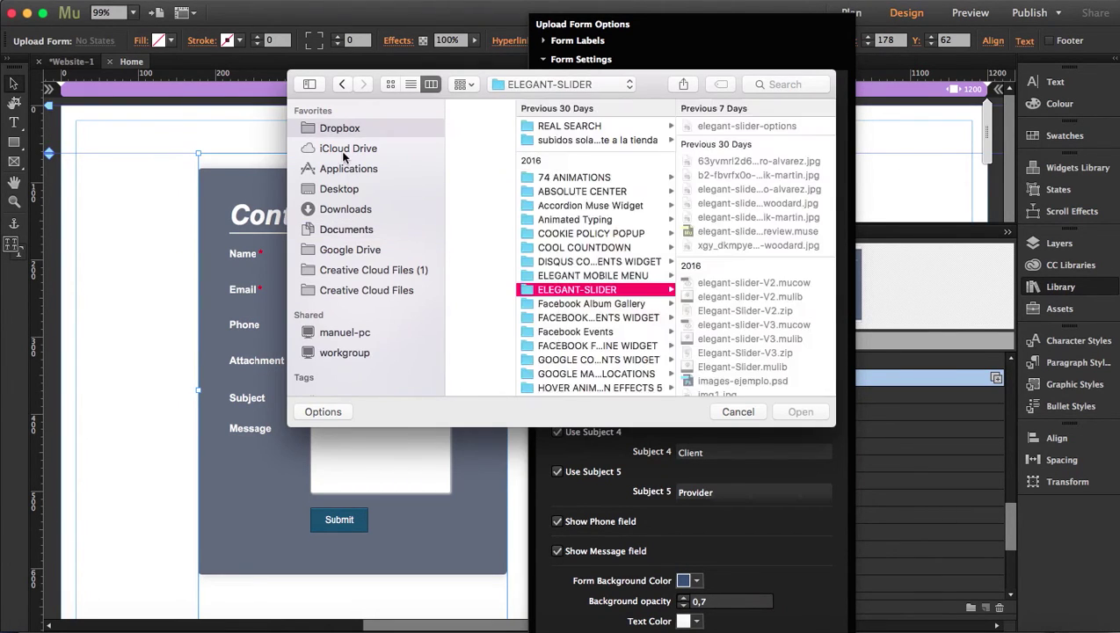
left_click(347, 193)
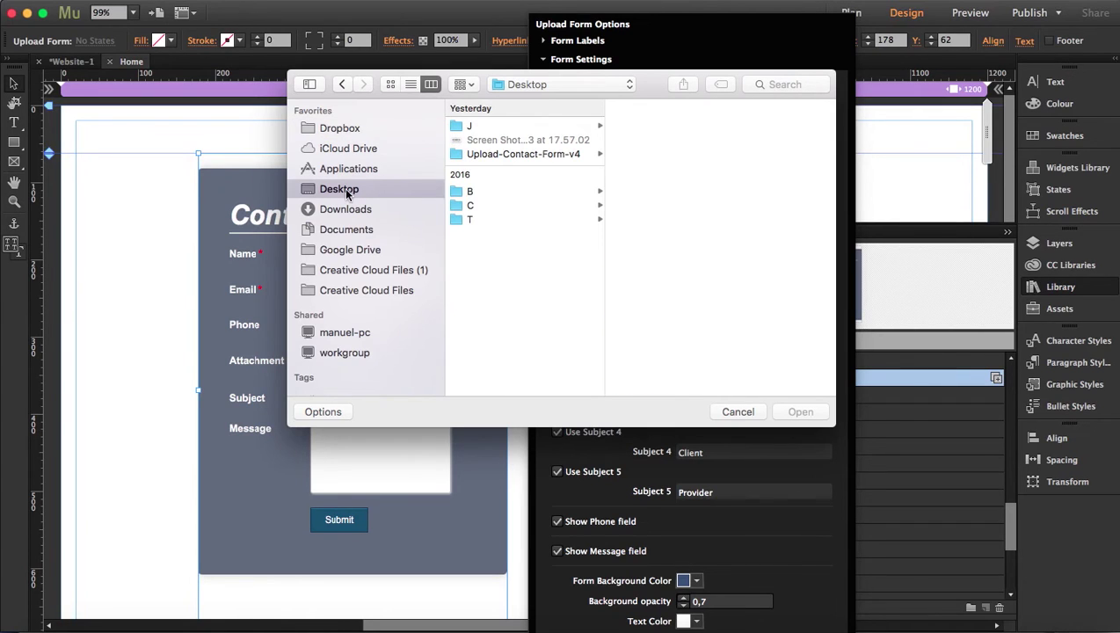
left_click(474, 154)
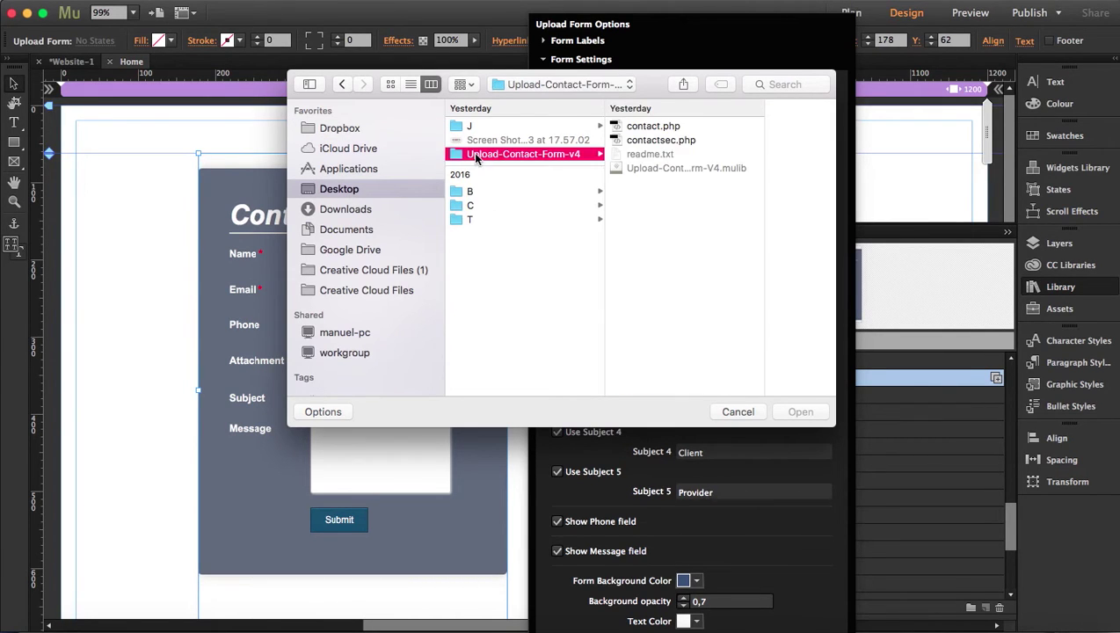
left_click(667, 143)
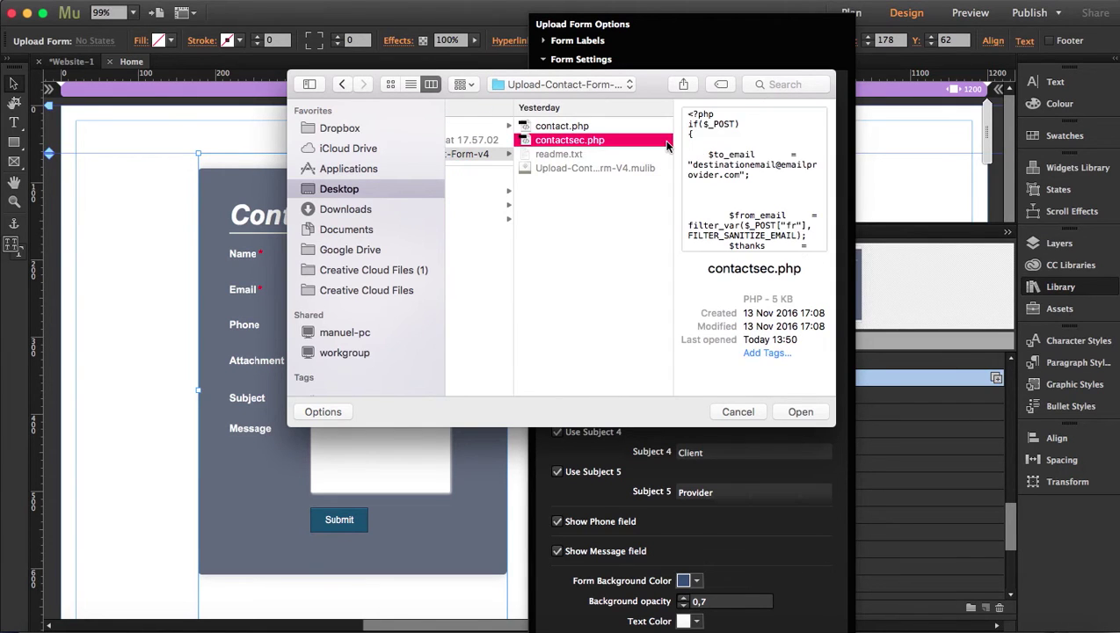
left_click(795, 412)
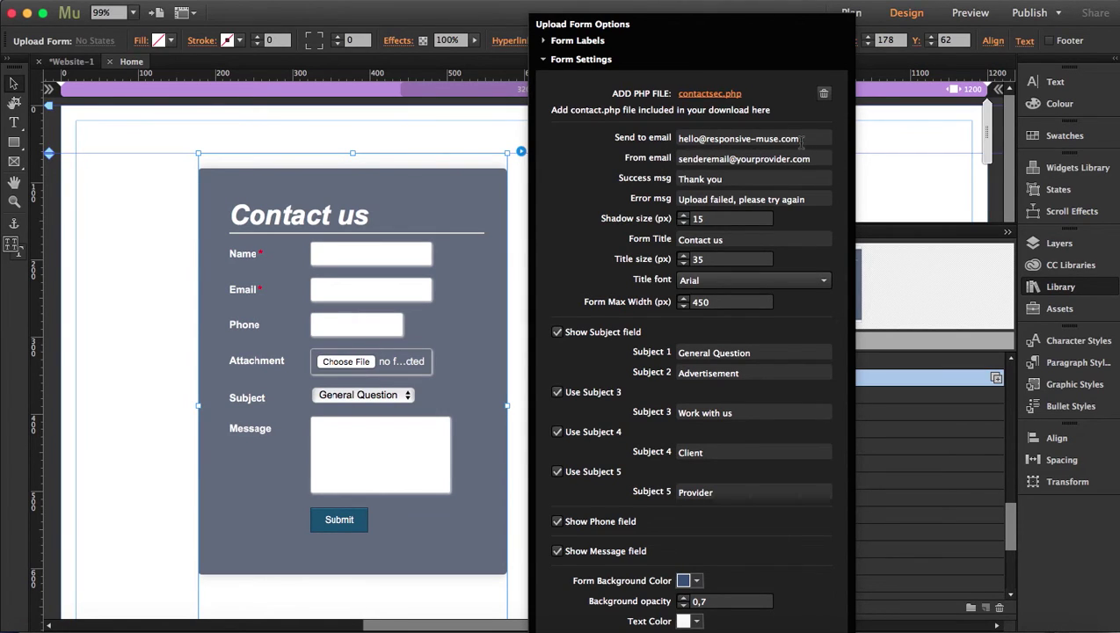
Copy the Send to email address into the From email field.
left_click_drag(800, 141, 601, 141)
key("super+c")
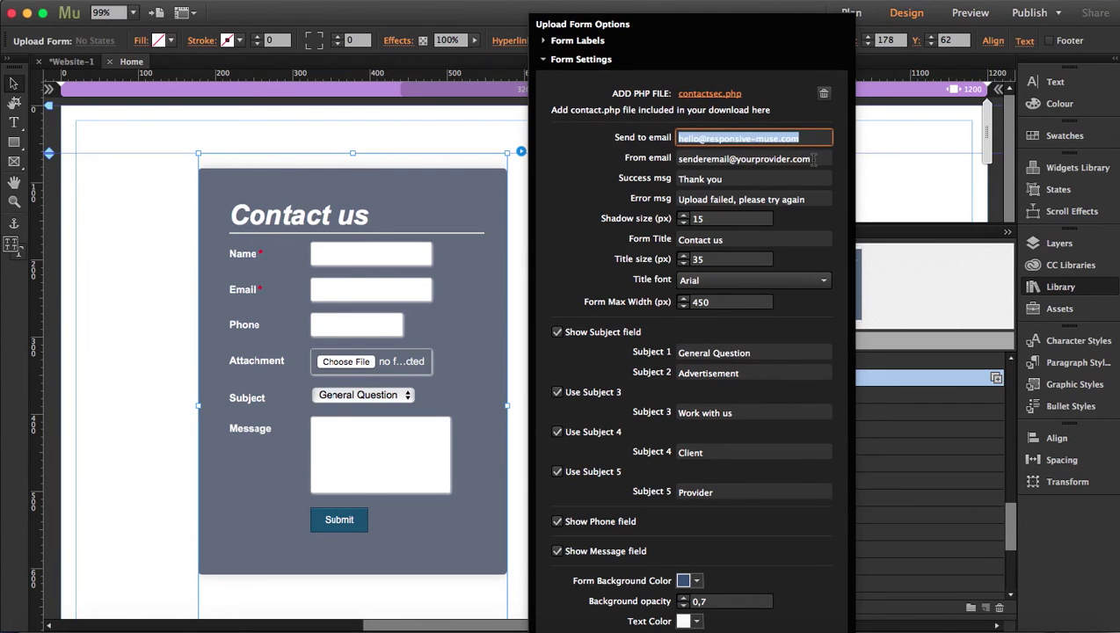
left_click_drag(811, 159, 635, 160)
key("super+v")
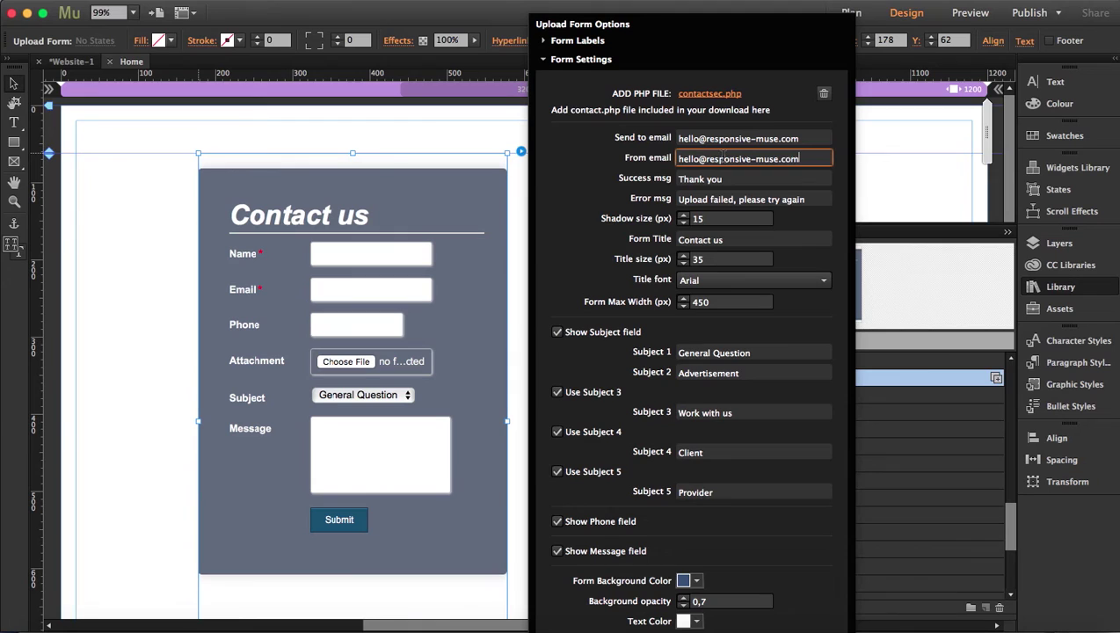
Type a new recipient address into Send to email, then select the success message text.
left_click_drag(813, 138, 630, 129)
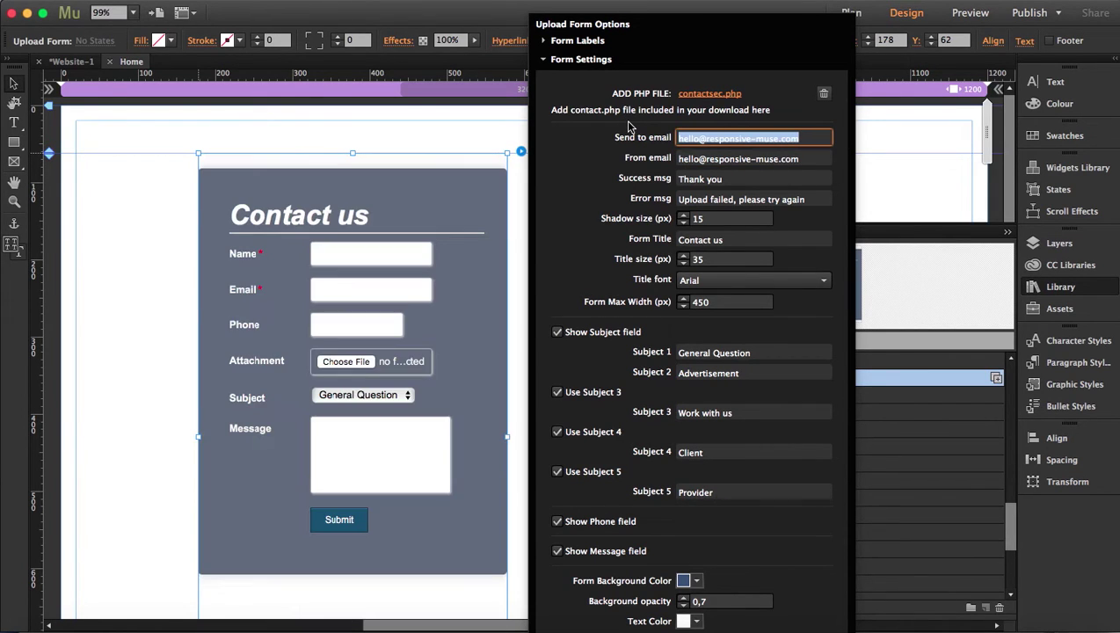
type("bea")
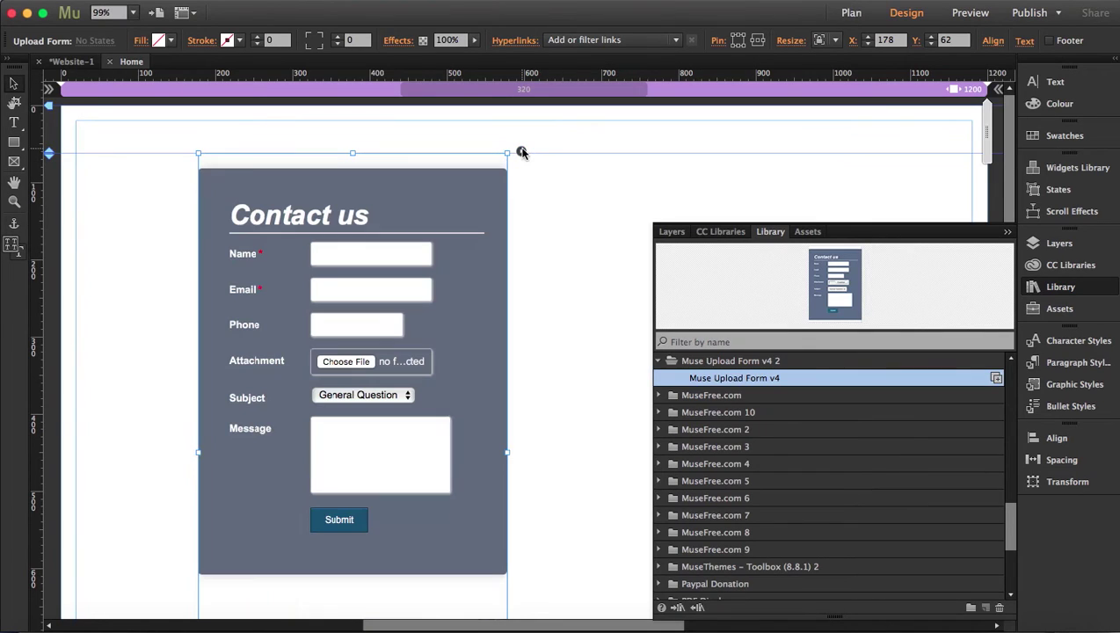
left_click(522, 152)
left_click(718, 139)
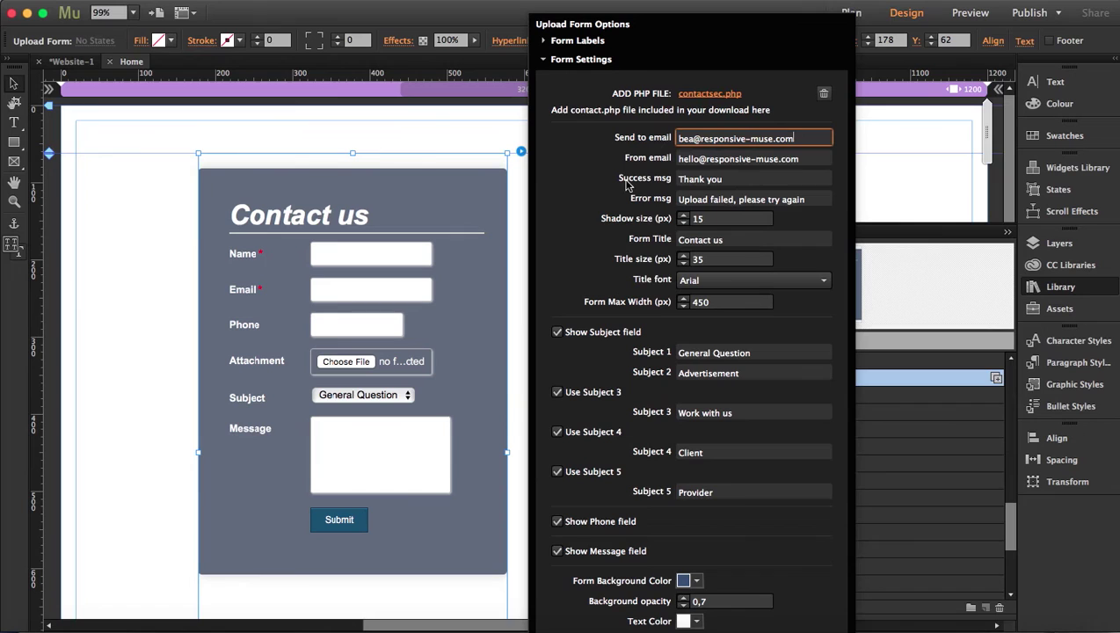
left_click(722, 177)
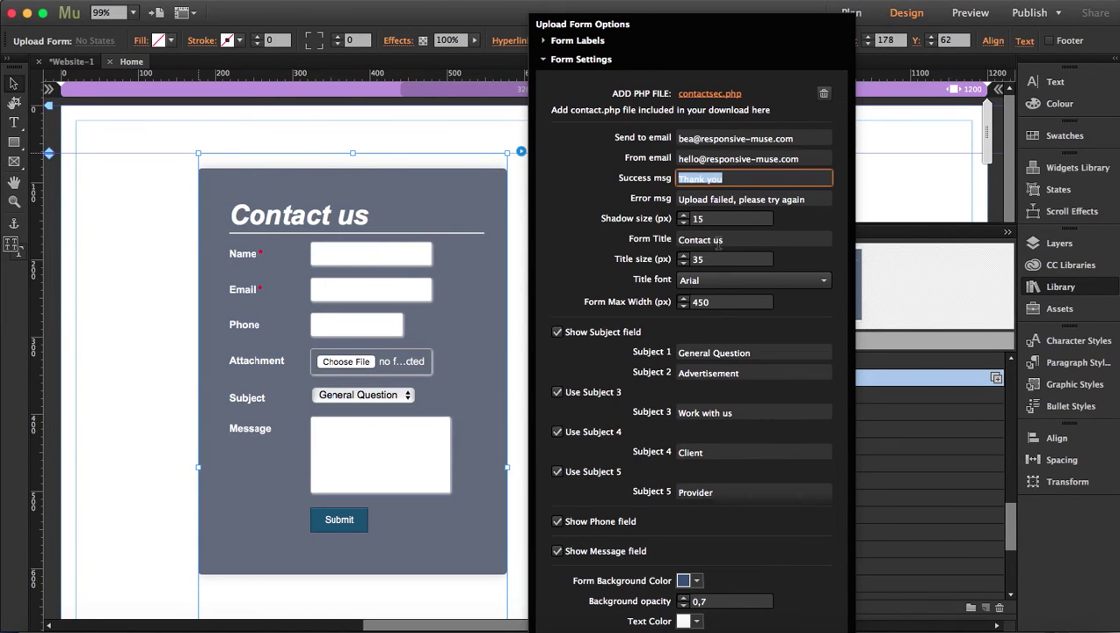
Change the form title to 'UPLOAD YOUR FILE' and browse the title fonts, keeping Arial.
left_click(719, 247)
type("UPLOAD YOUR FILE")
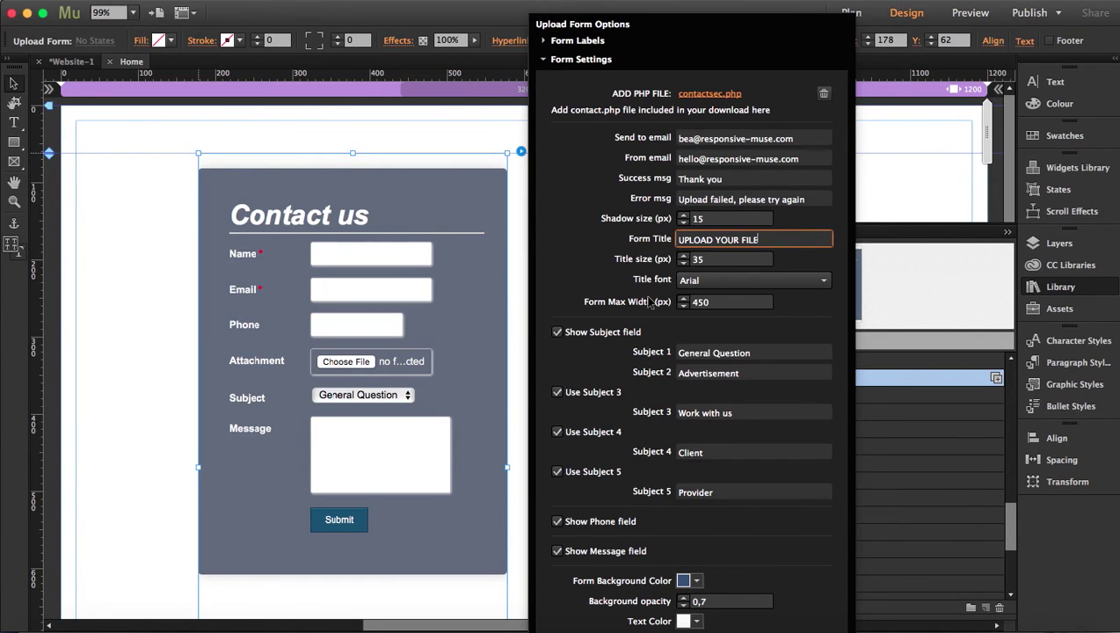
left_click(790, 282)
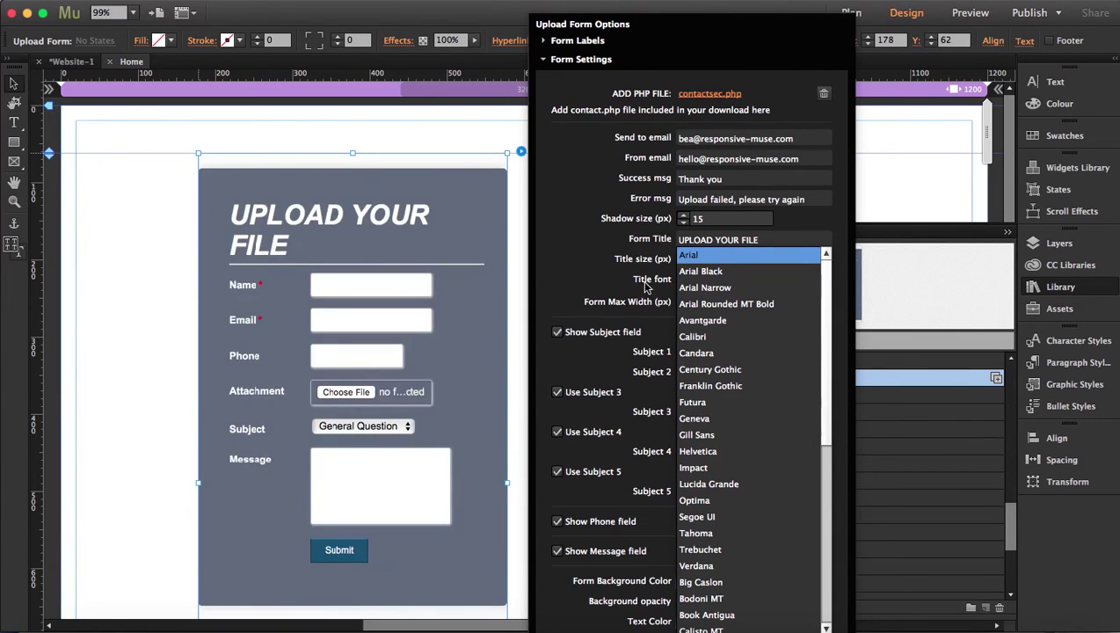
scroll(706, 355, "down", 1)
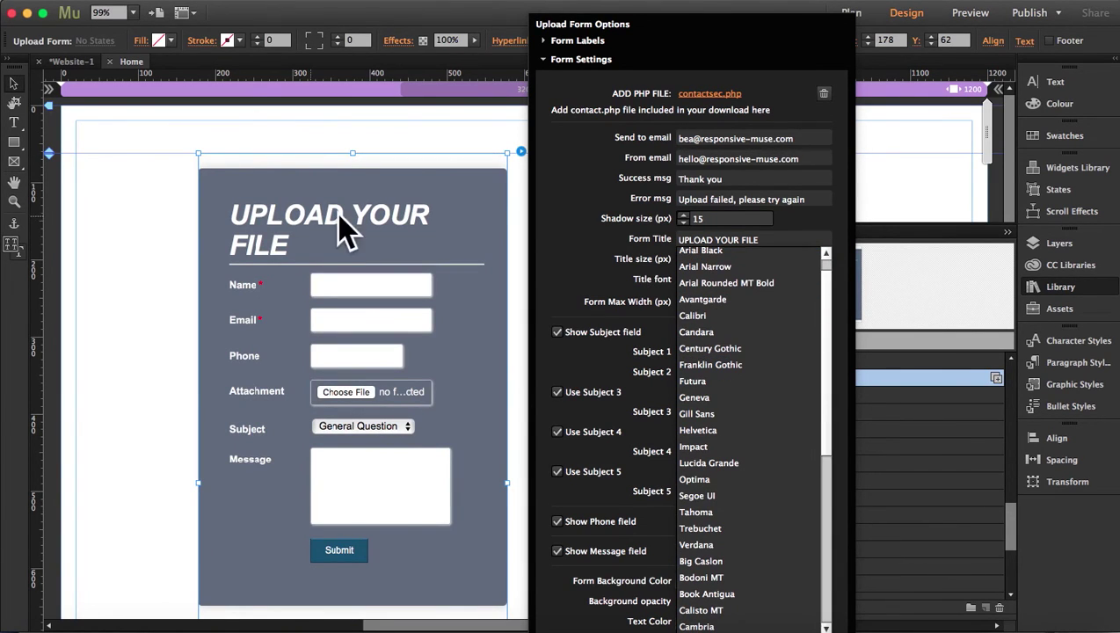
scroll(708, 462, "down", 8)
scroll(707, 461, "up", 8)
left_click(587, 232)
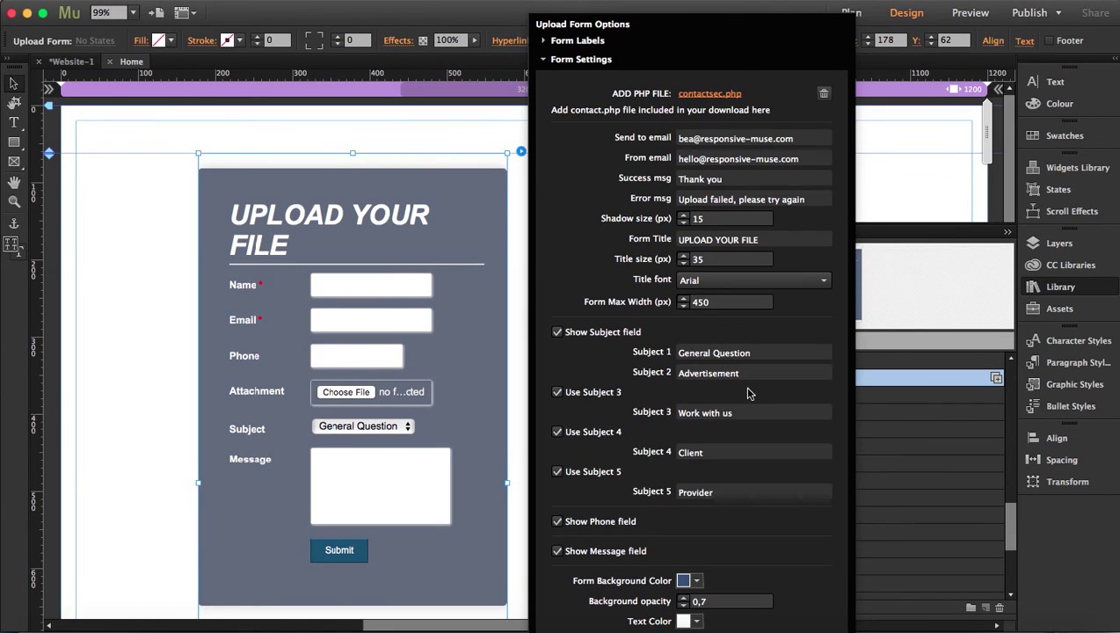
scroll(682, 396, "down", 5)
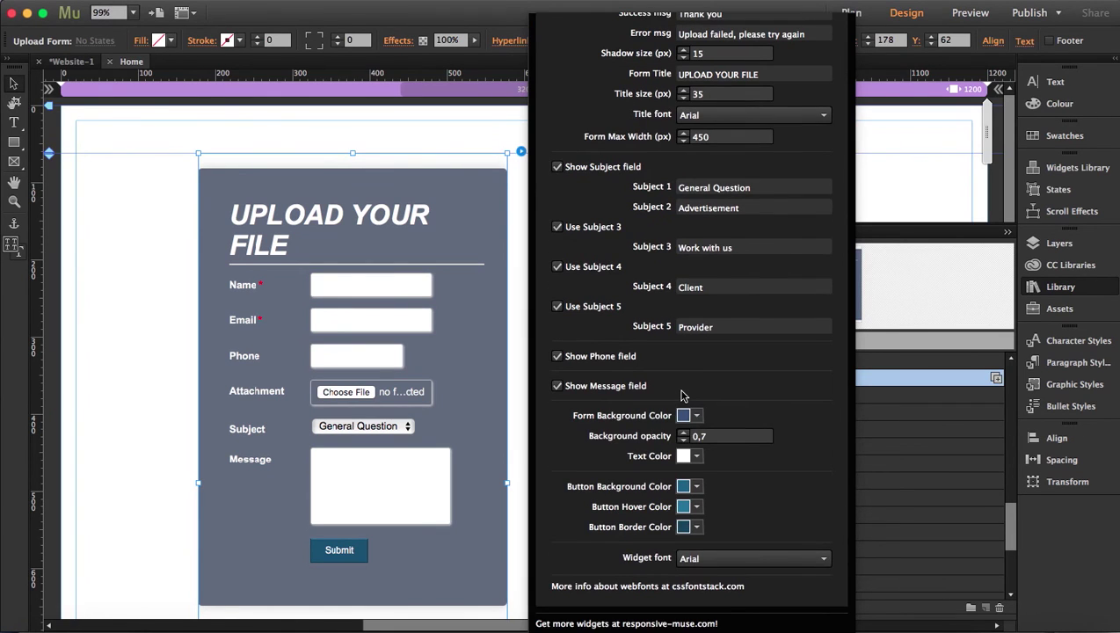
left_click(318, 428)
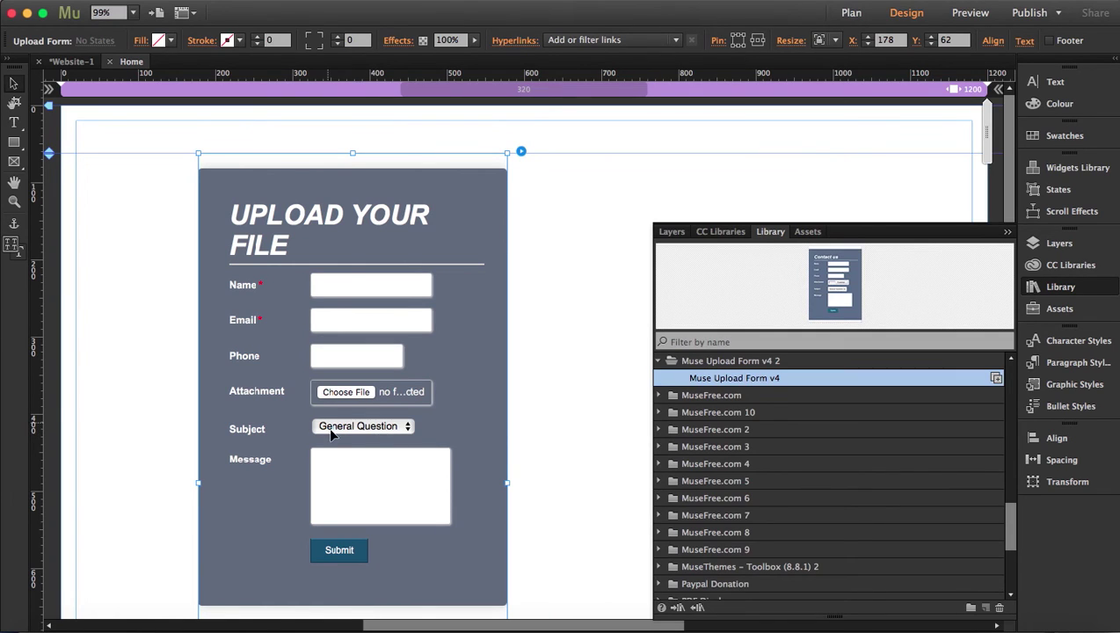
left_click(521, 153)
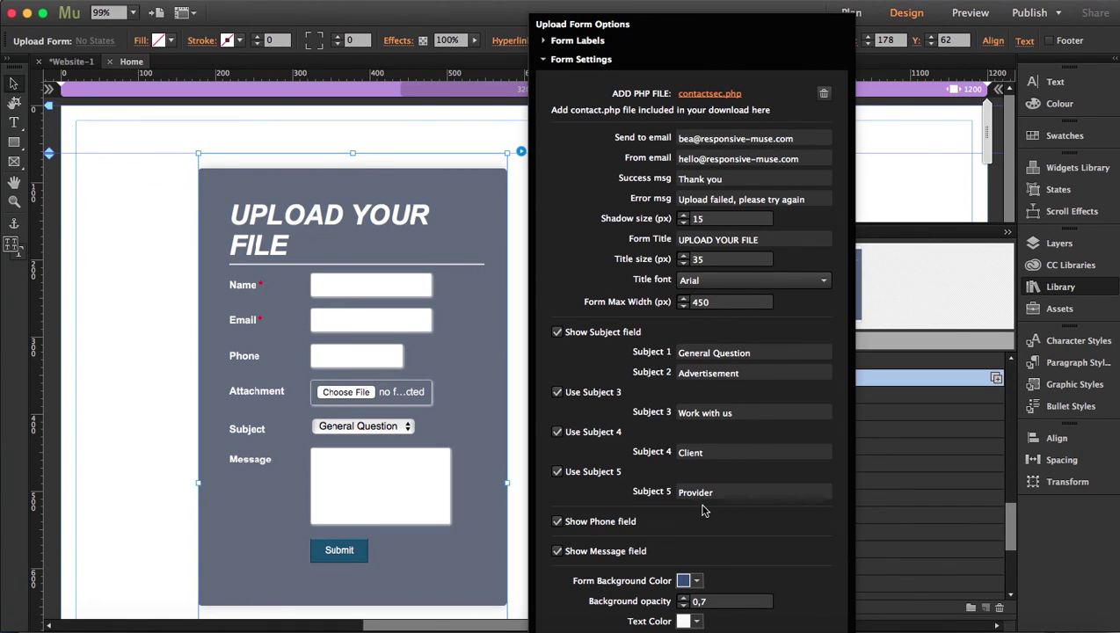
Uncheck Show Phone field and Show Message field, then scroll to check the remaining fields.
left_click(557, 522)
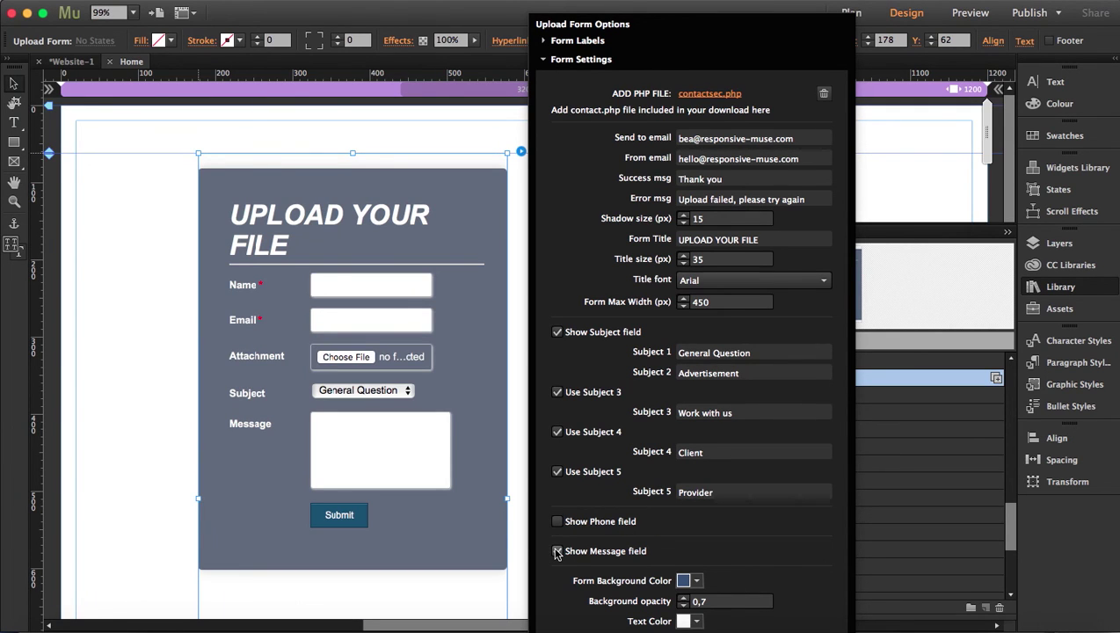
left_click(556, 552)
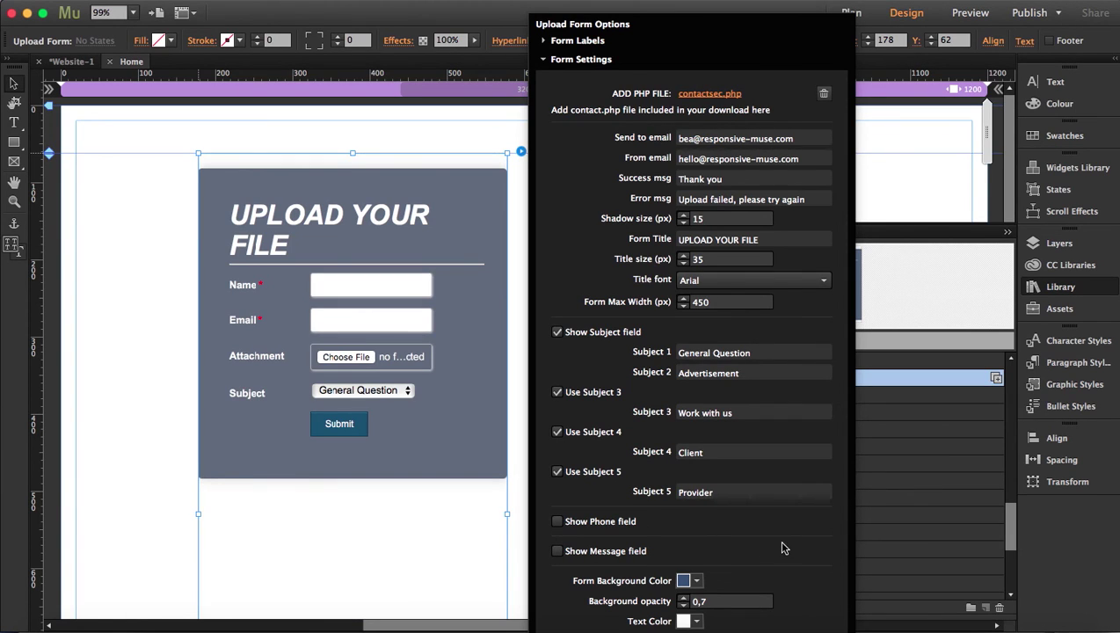
scroll(789, 545, "down", 4)
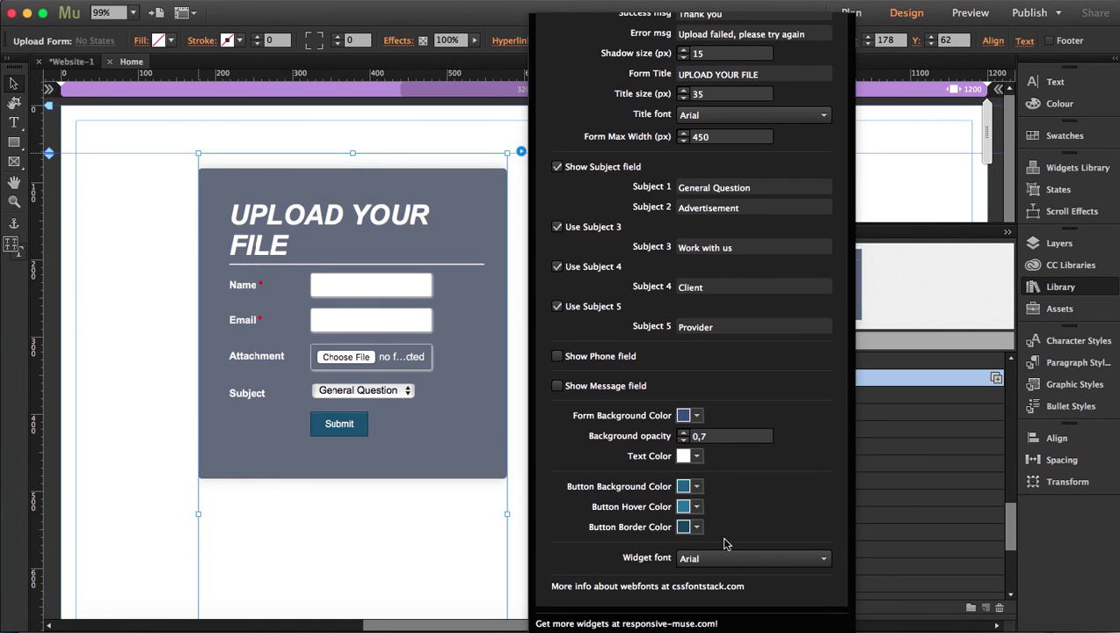
scroll(784, 519, "up", 5)
scroll(784, 524, "down", 5)
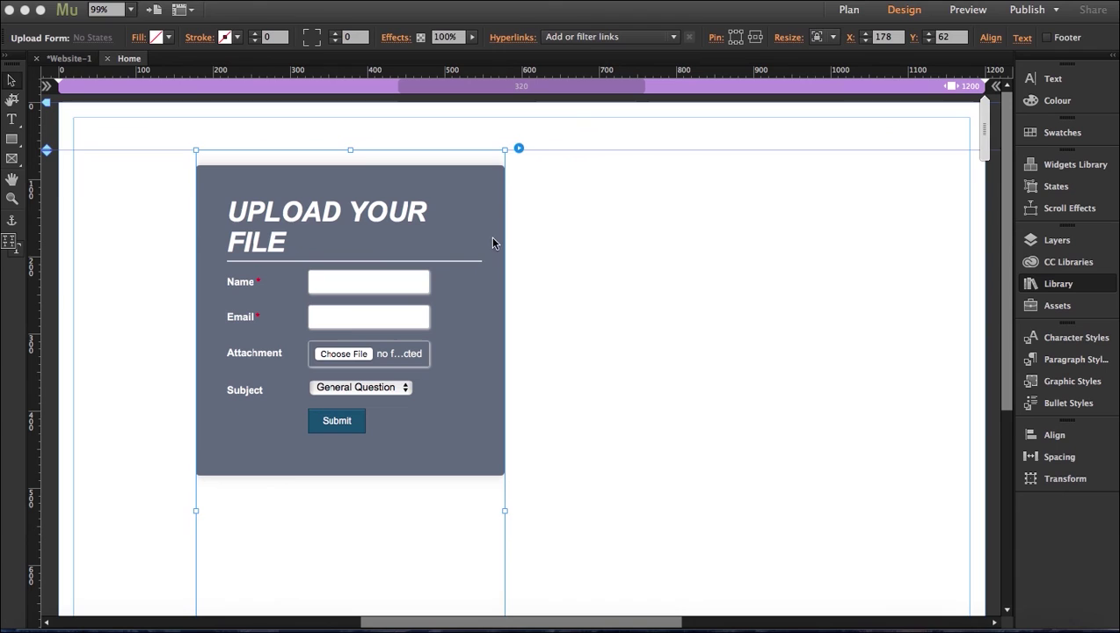
left_click(549, 259)
left_click(149, 0)
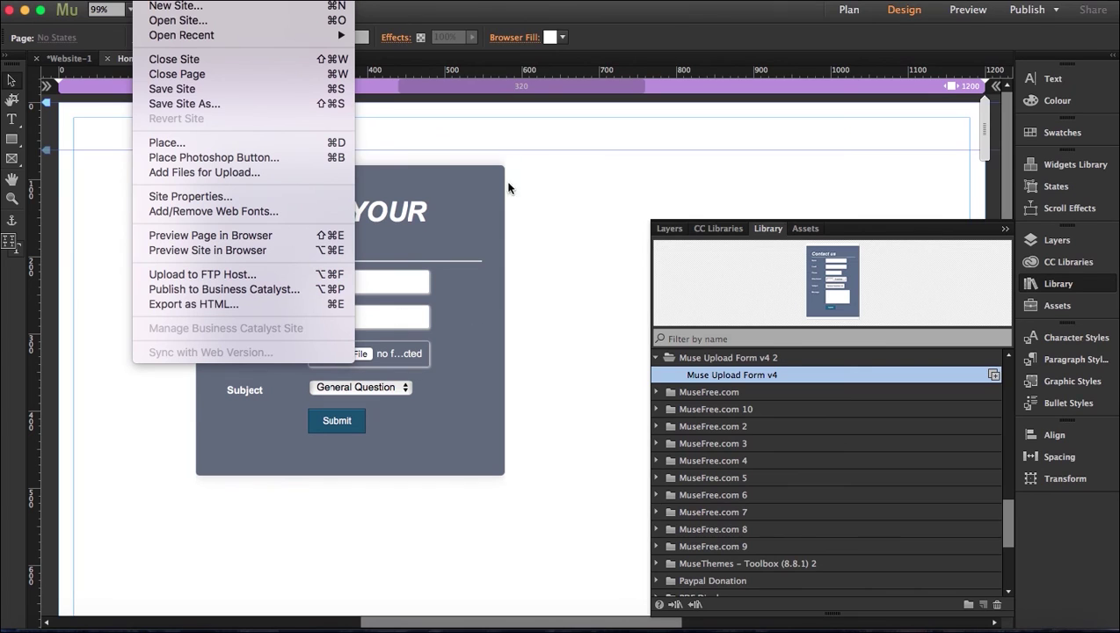
left_click(1008, 230)
left_click(1006, 229)
left_click(945, 627)
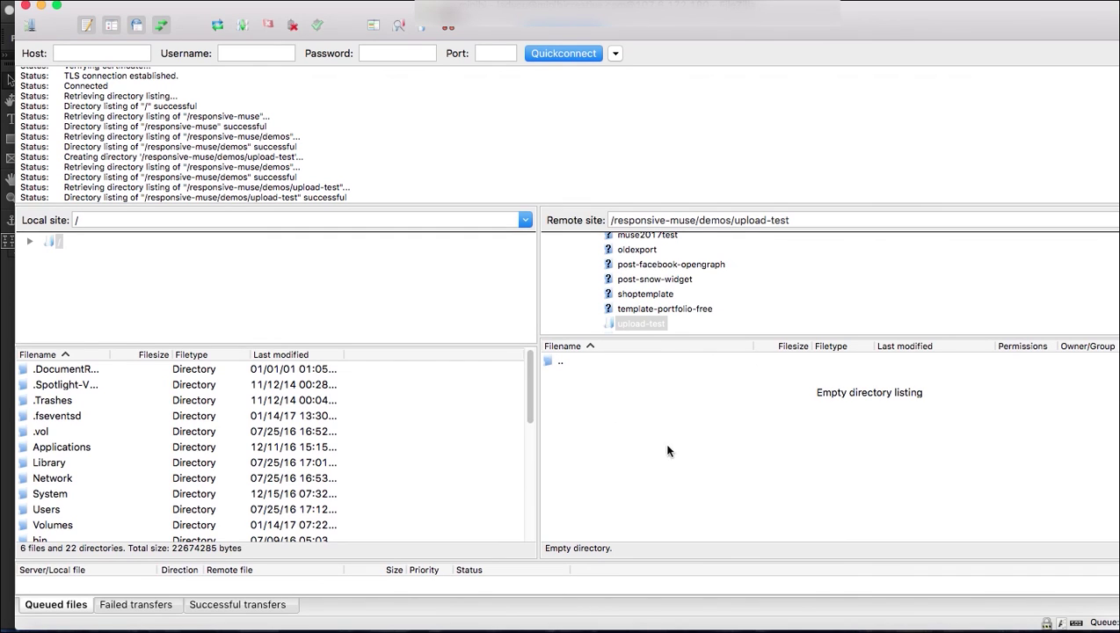
left_click(41, 6)
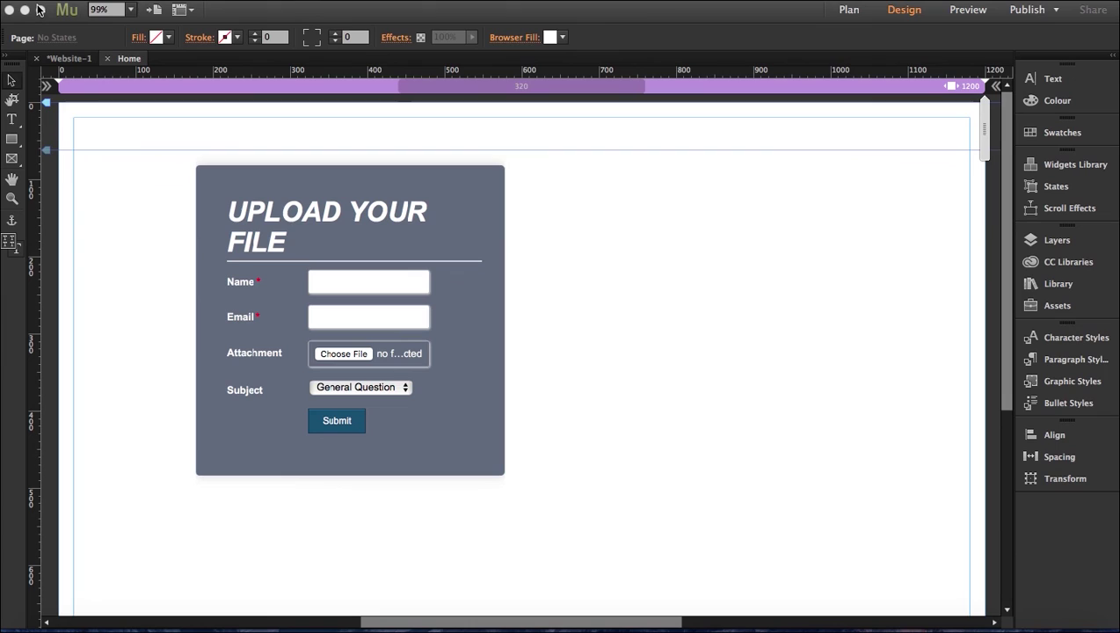